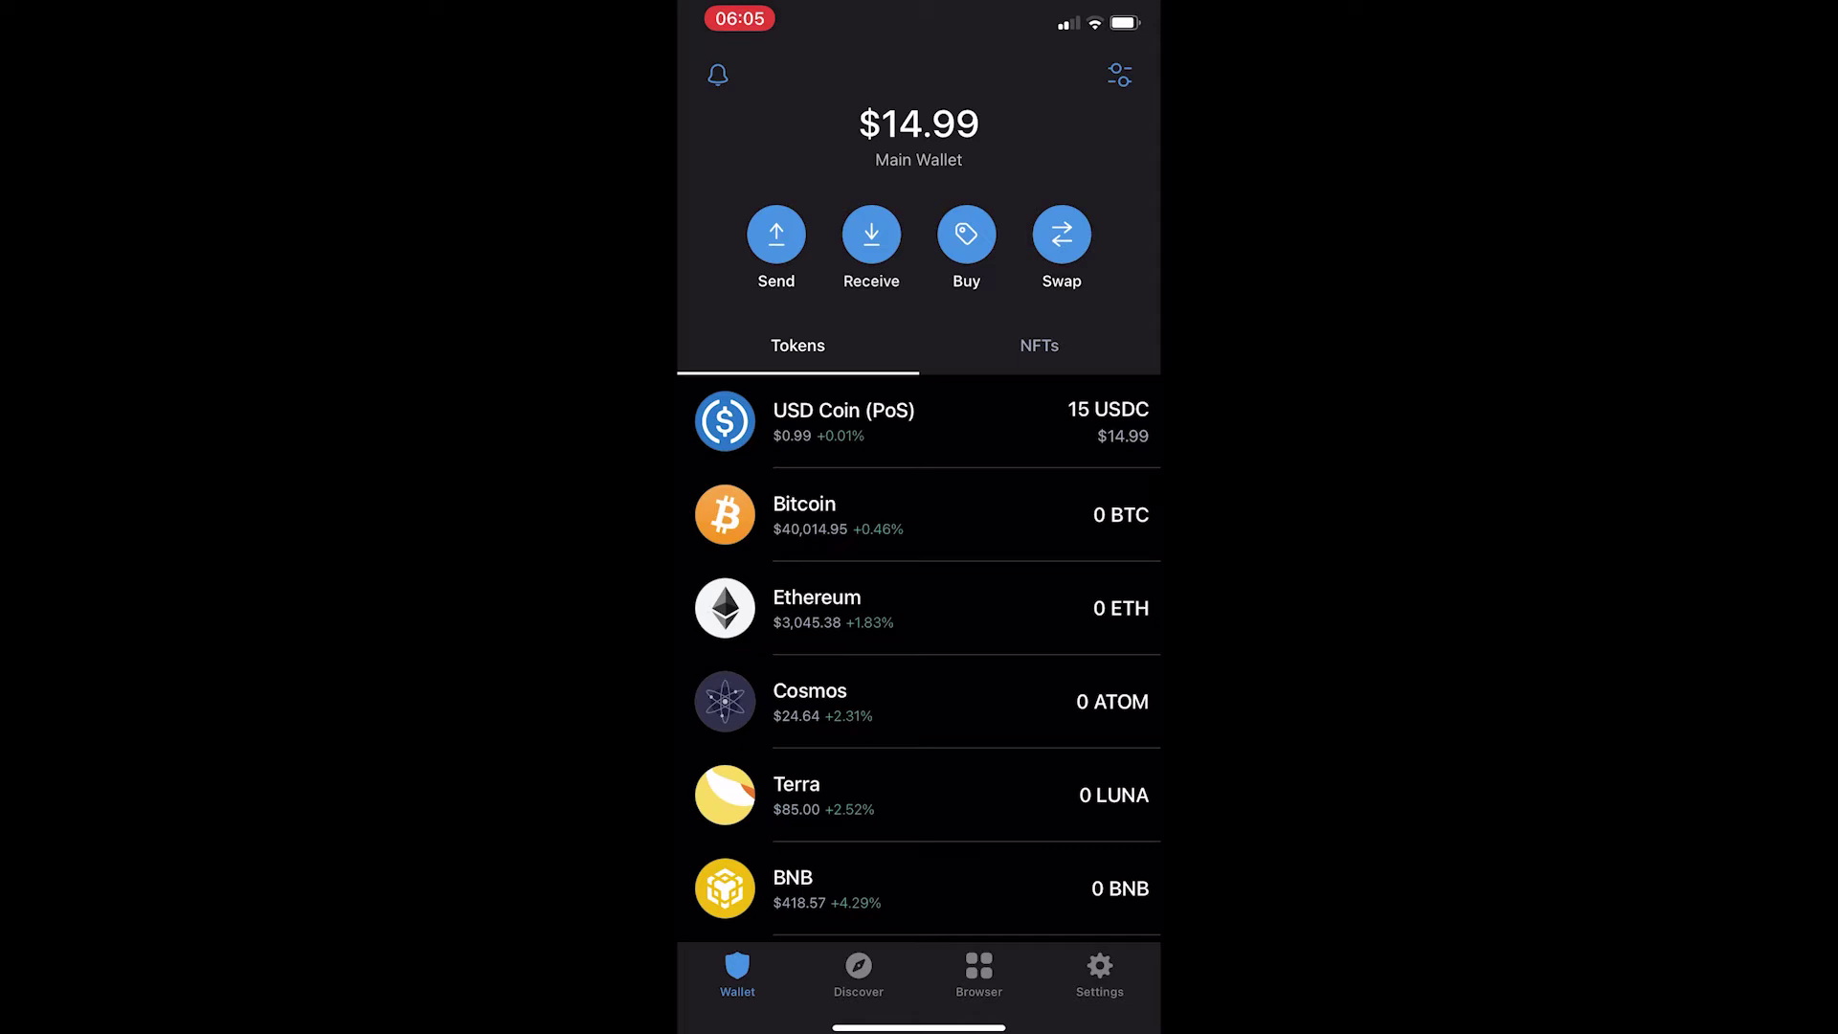
Open Swap and switch from Exchange to the simple Swap form (SAND for USDC).
left_click(1060, 234)
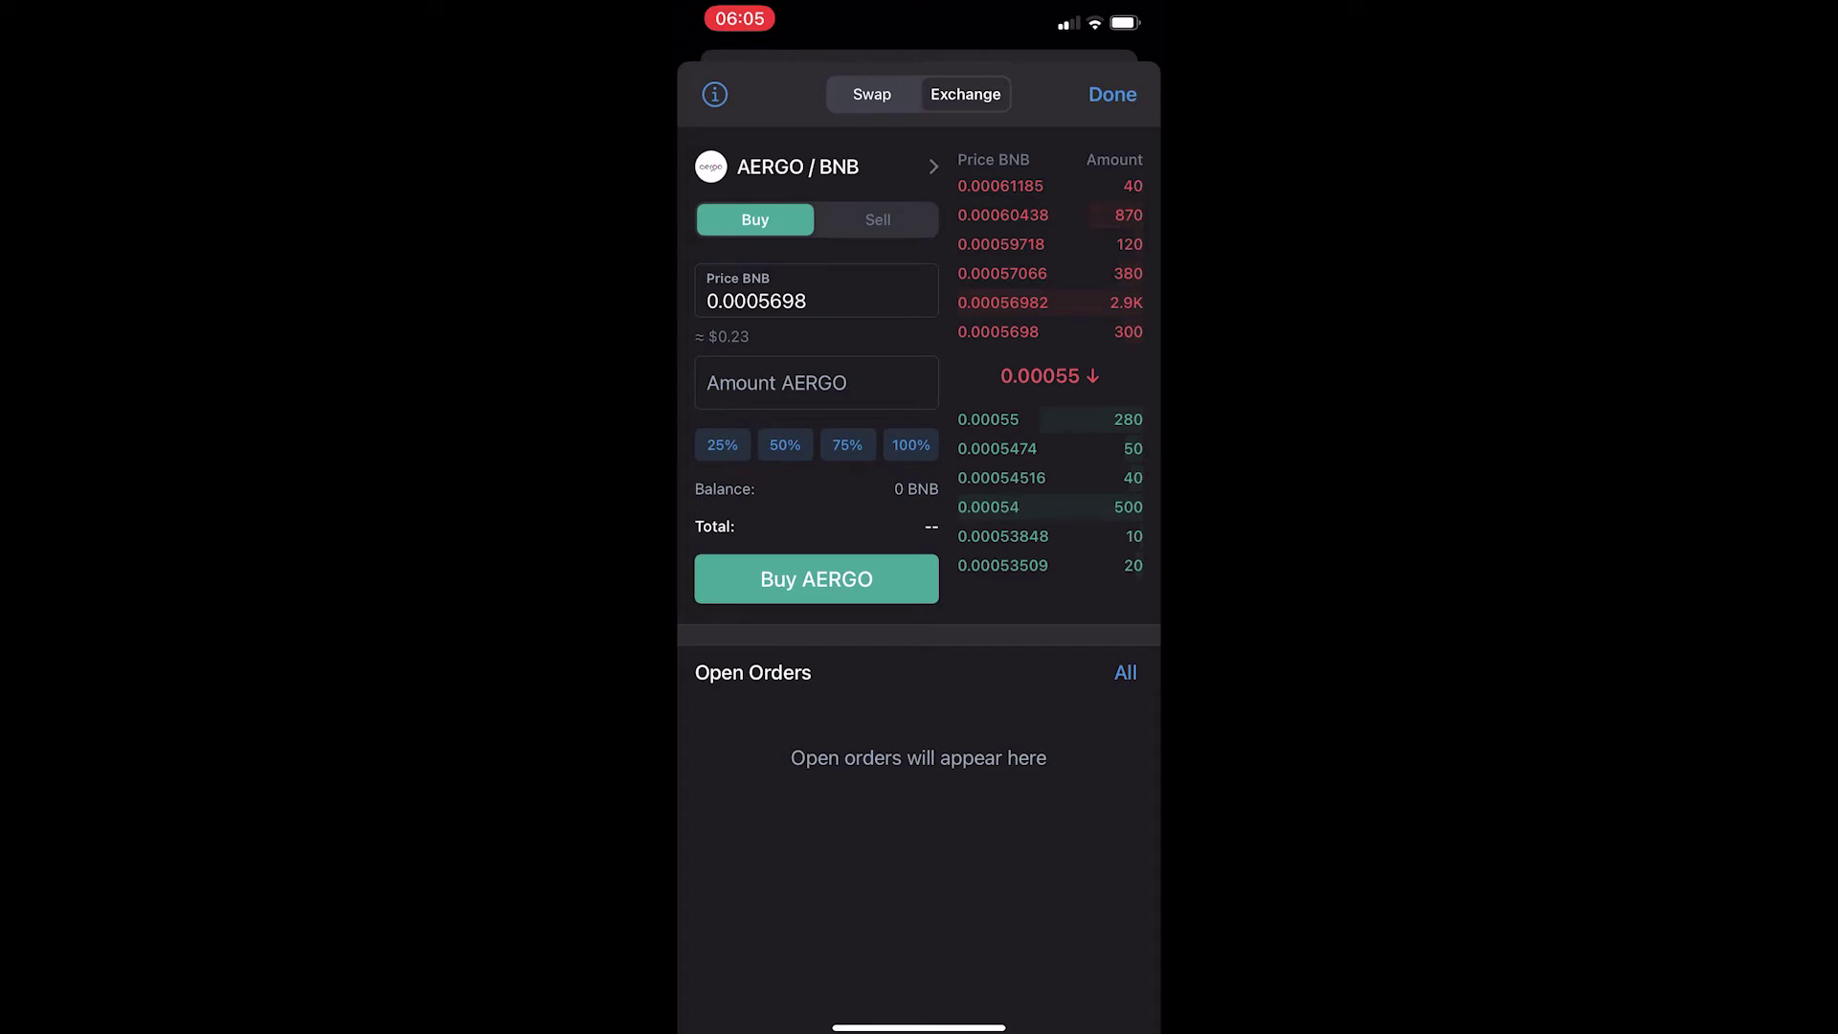
left_click(872, 92)
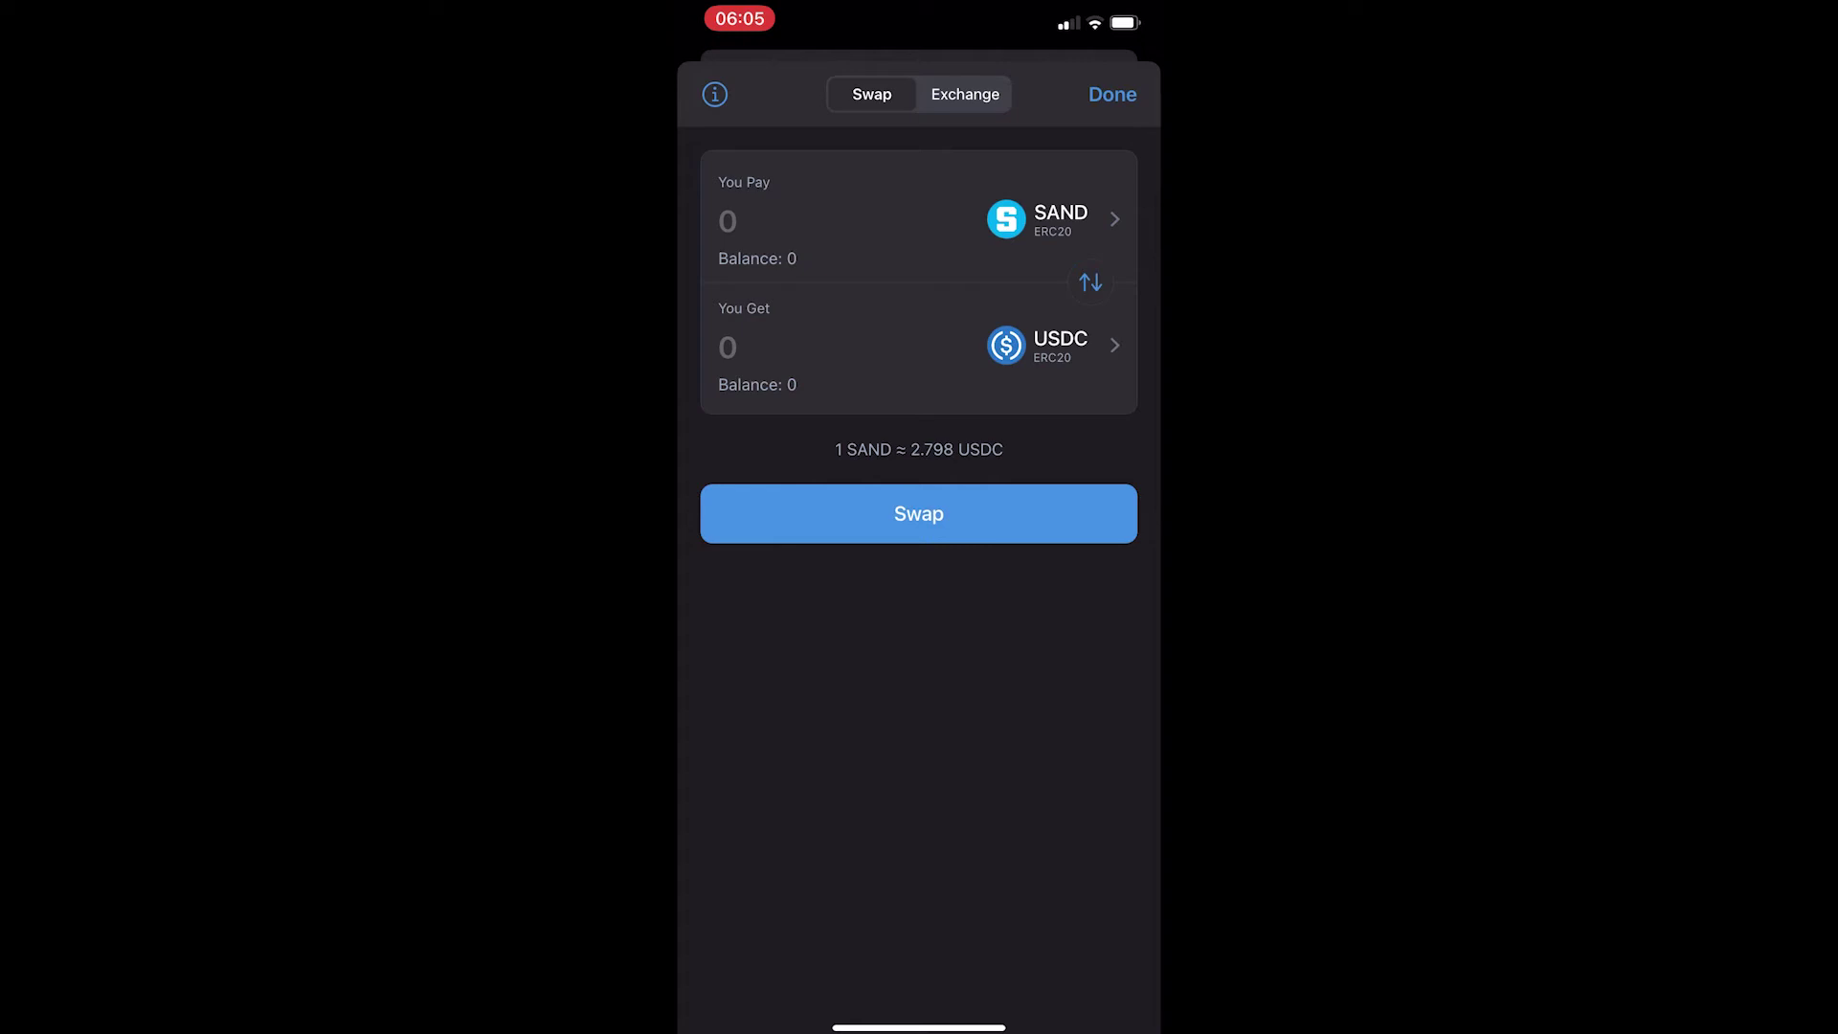
Search 'Usdt' and choose Binance-Peg BSC-USD (BEP20) as the pay token.
left_click(1037, 219)
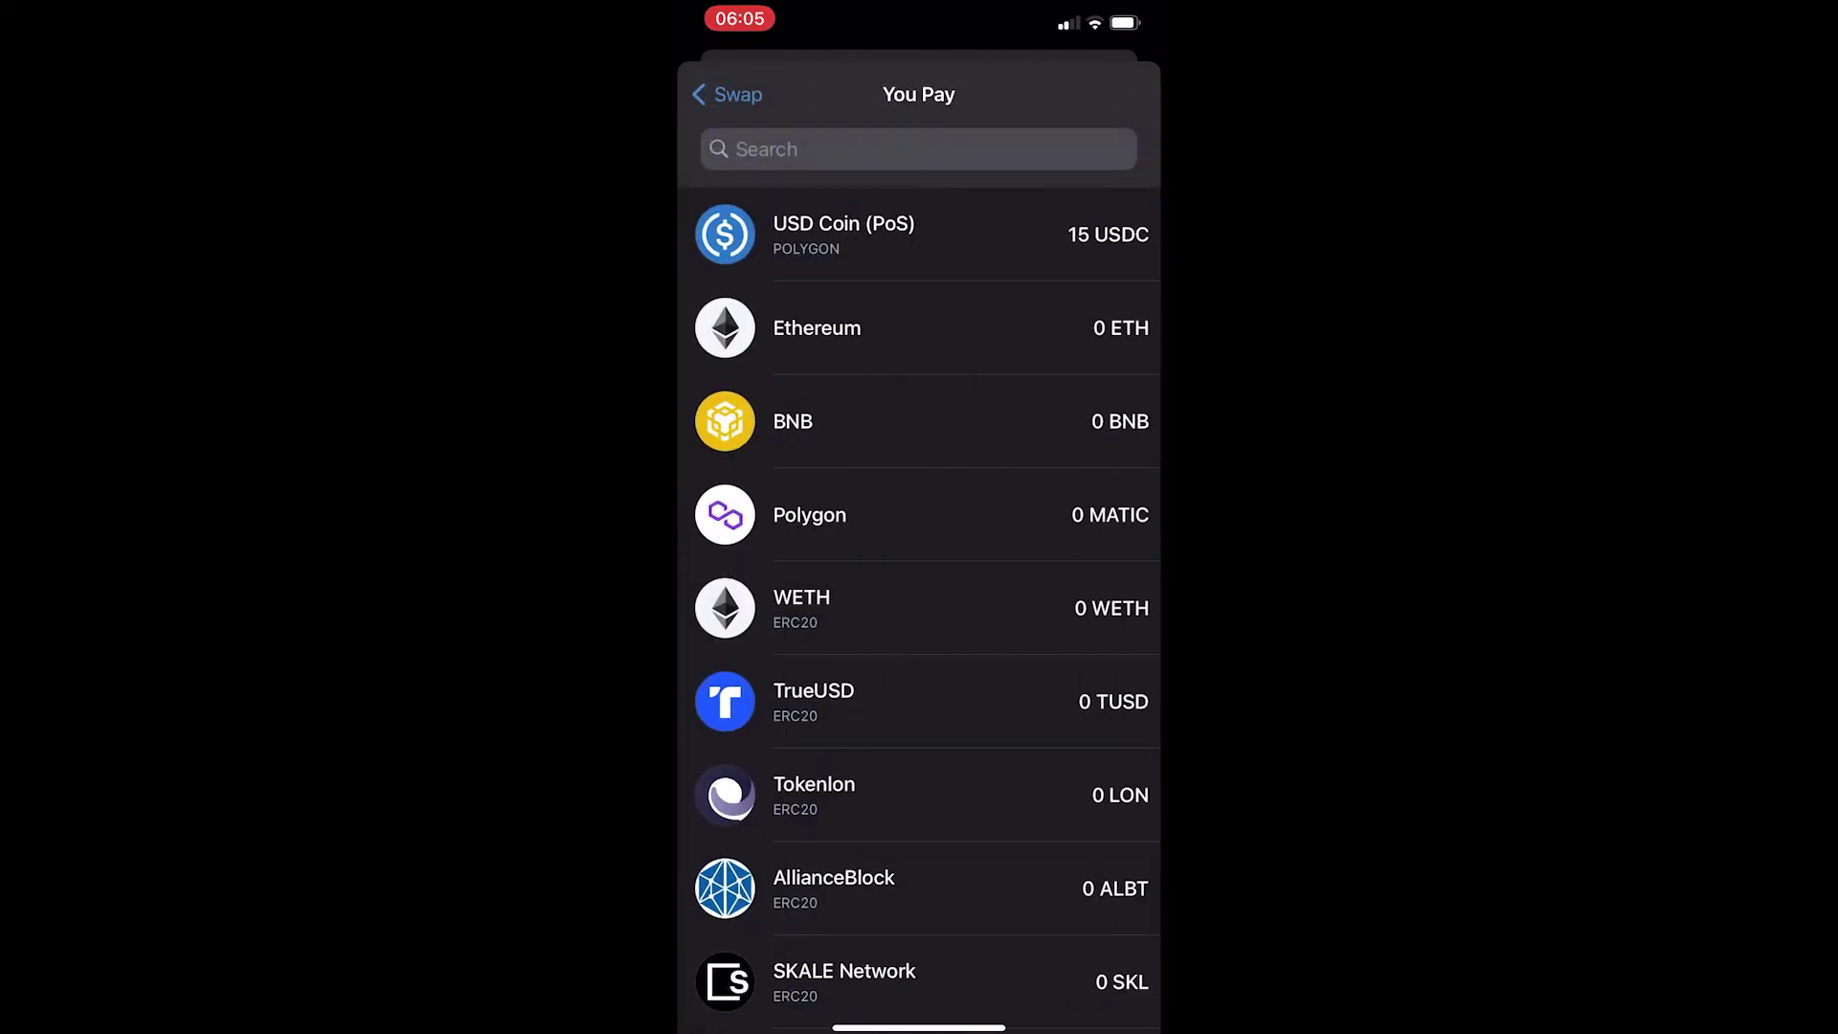
left_click(862, 149)
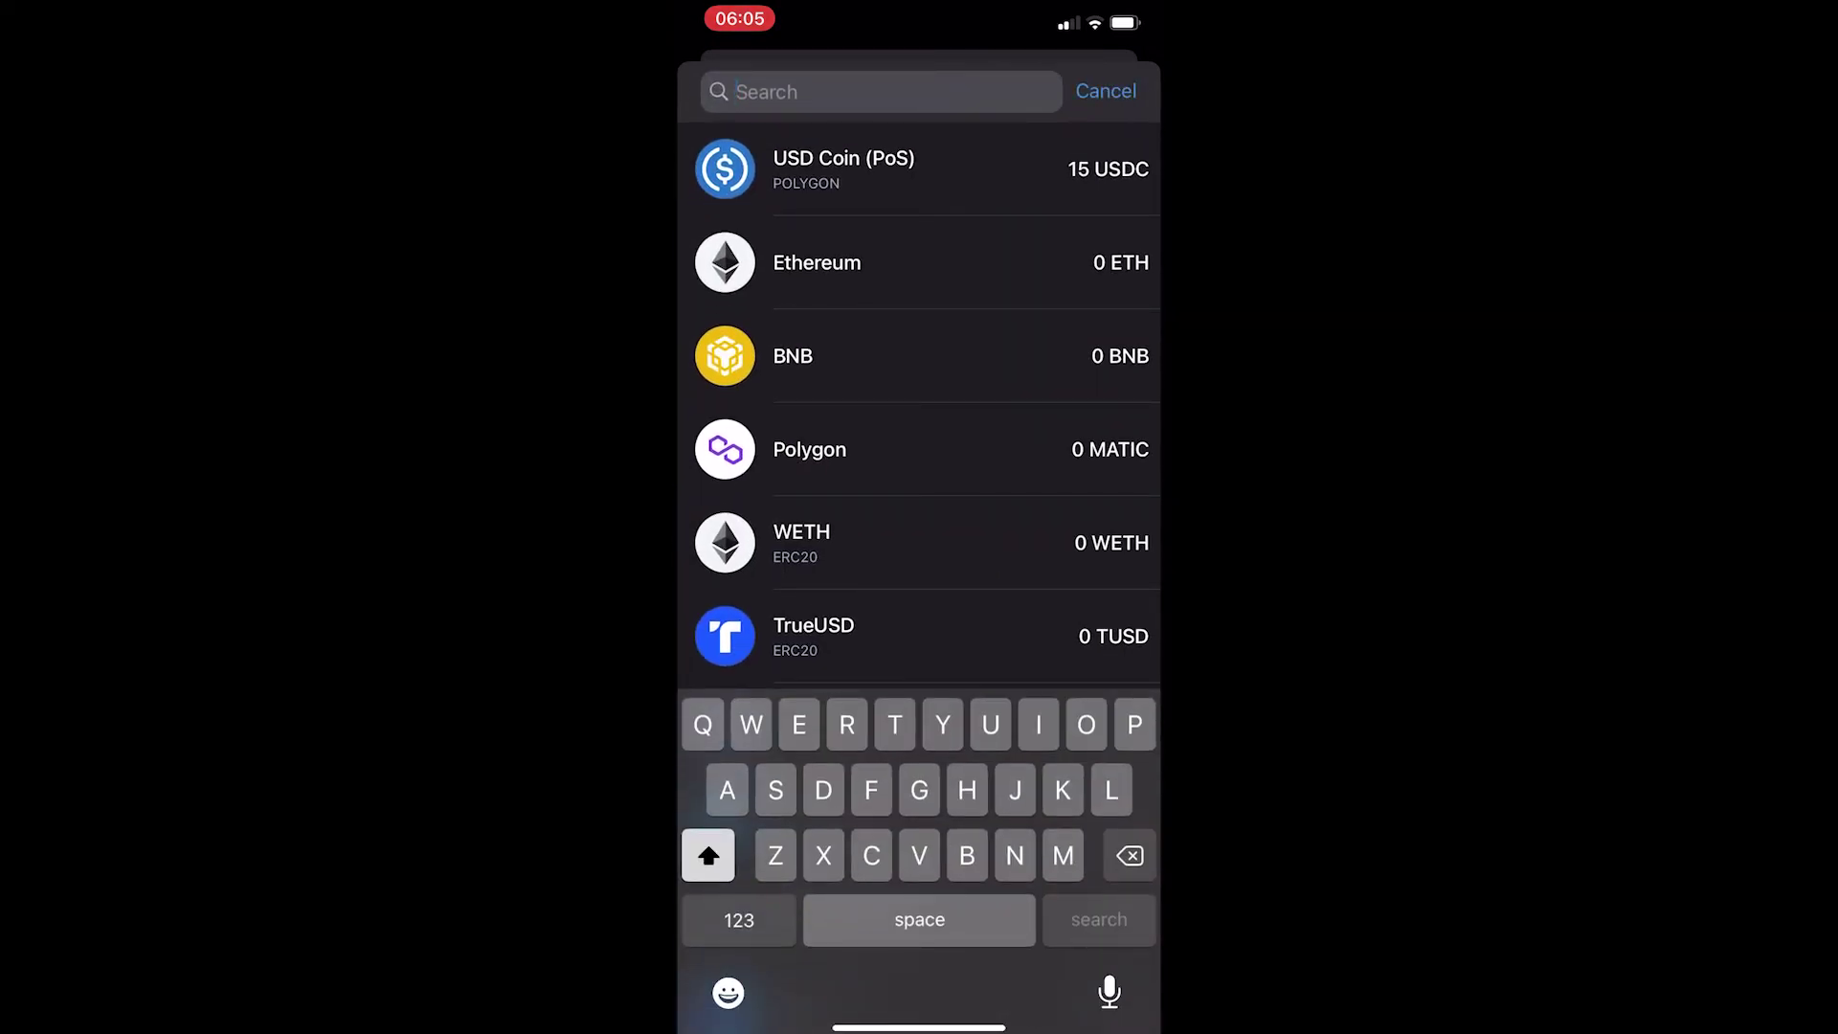
type("Usdt")
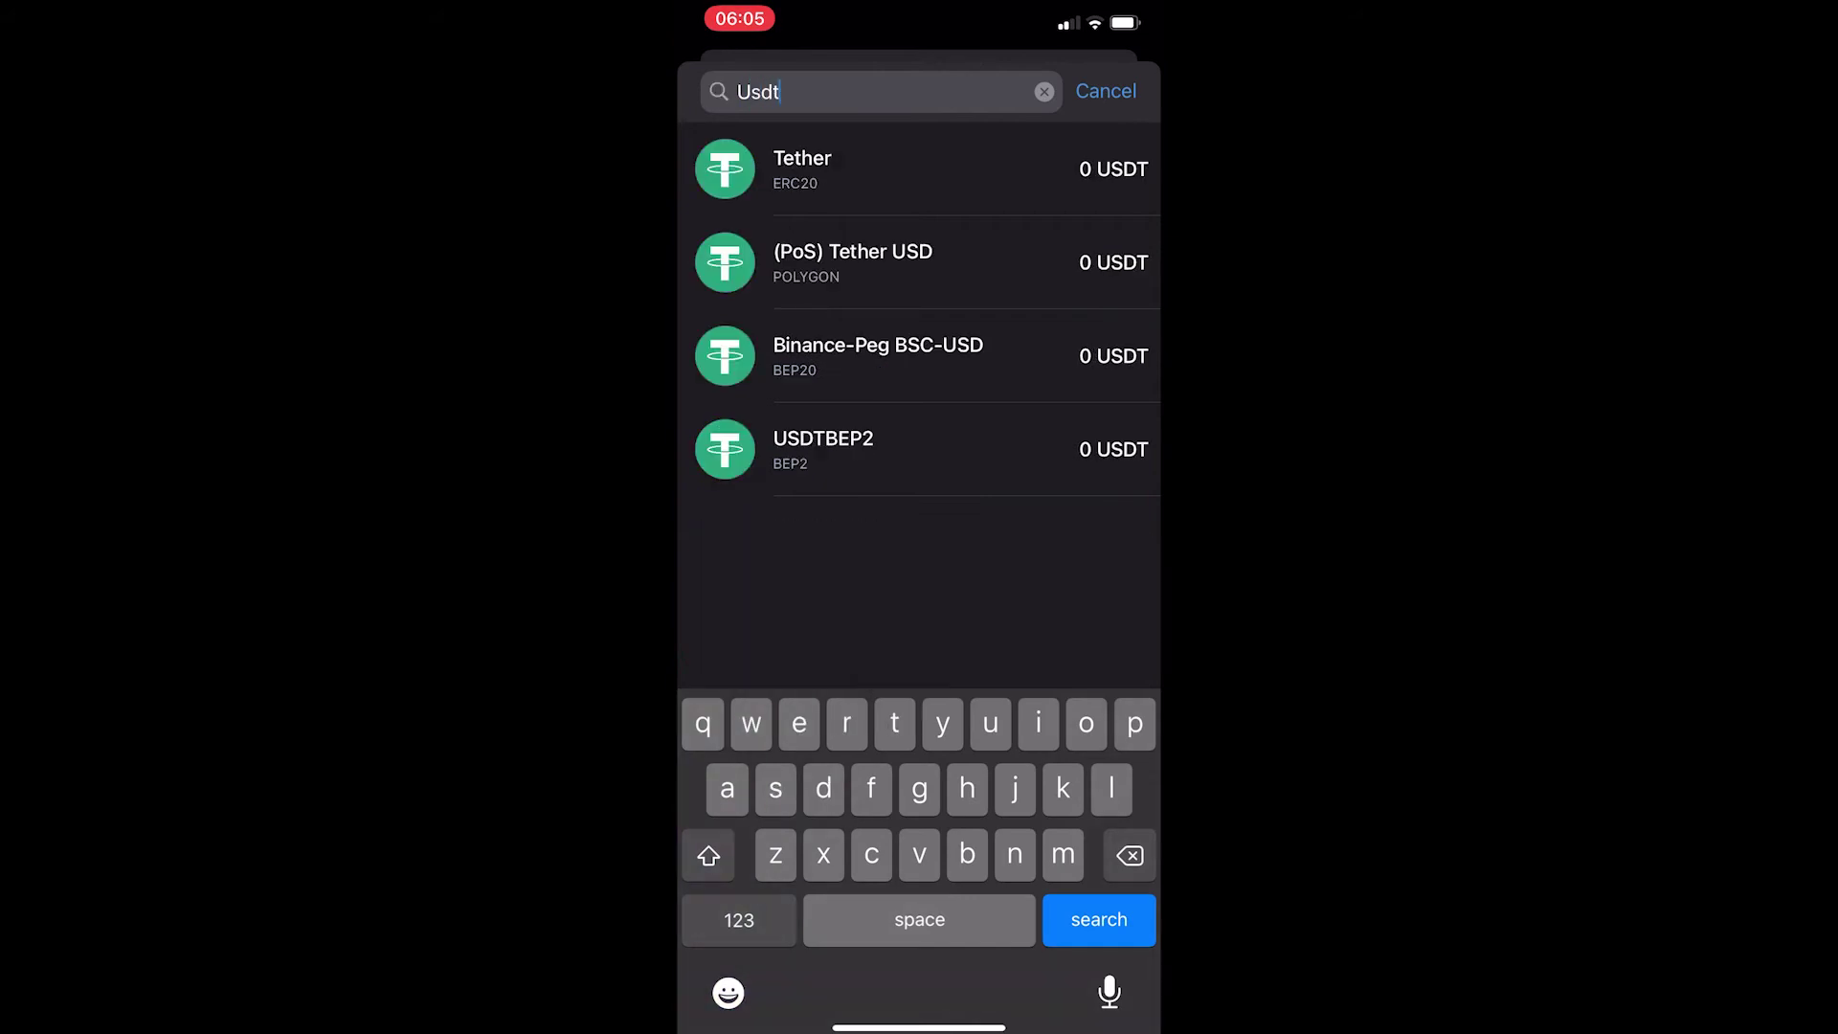
left_click(877, 356)
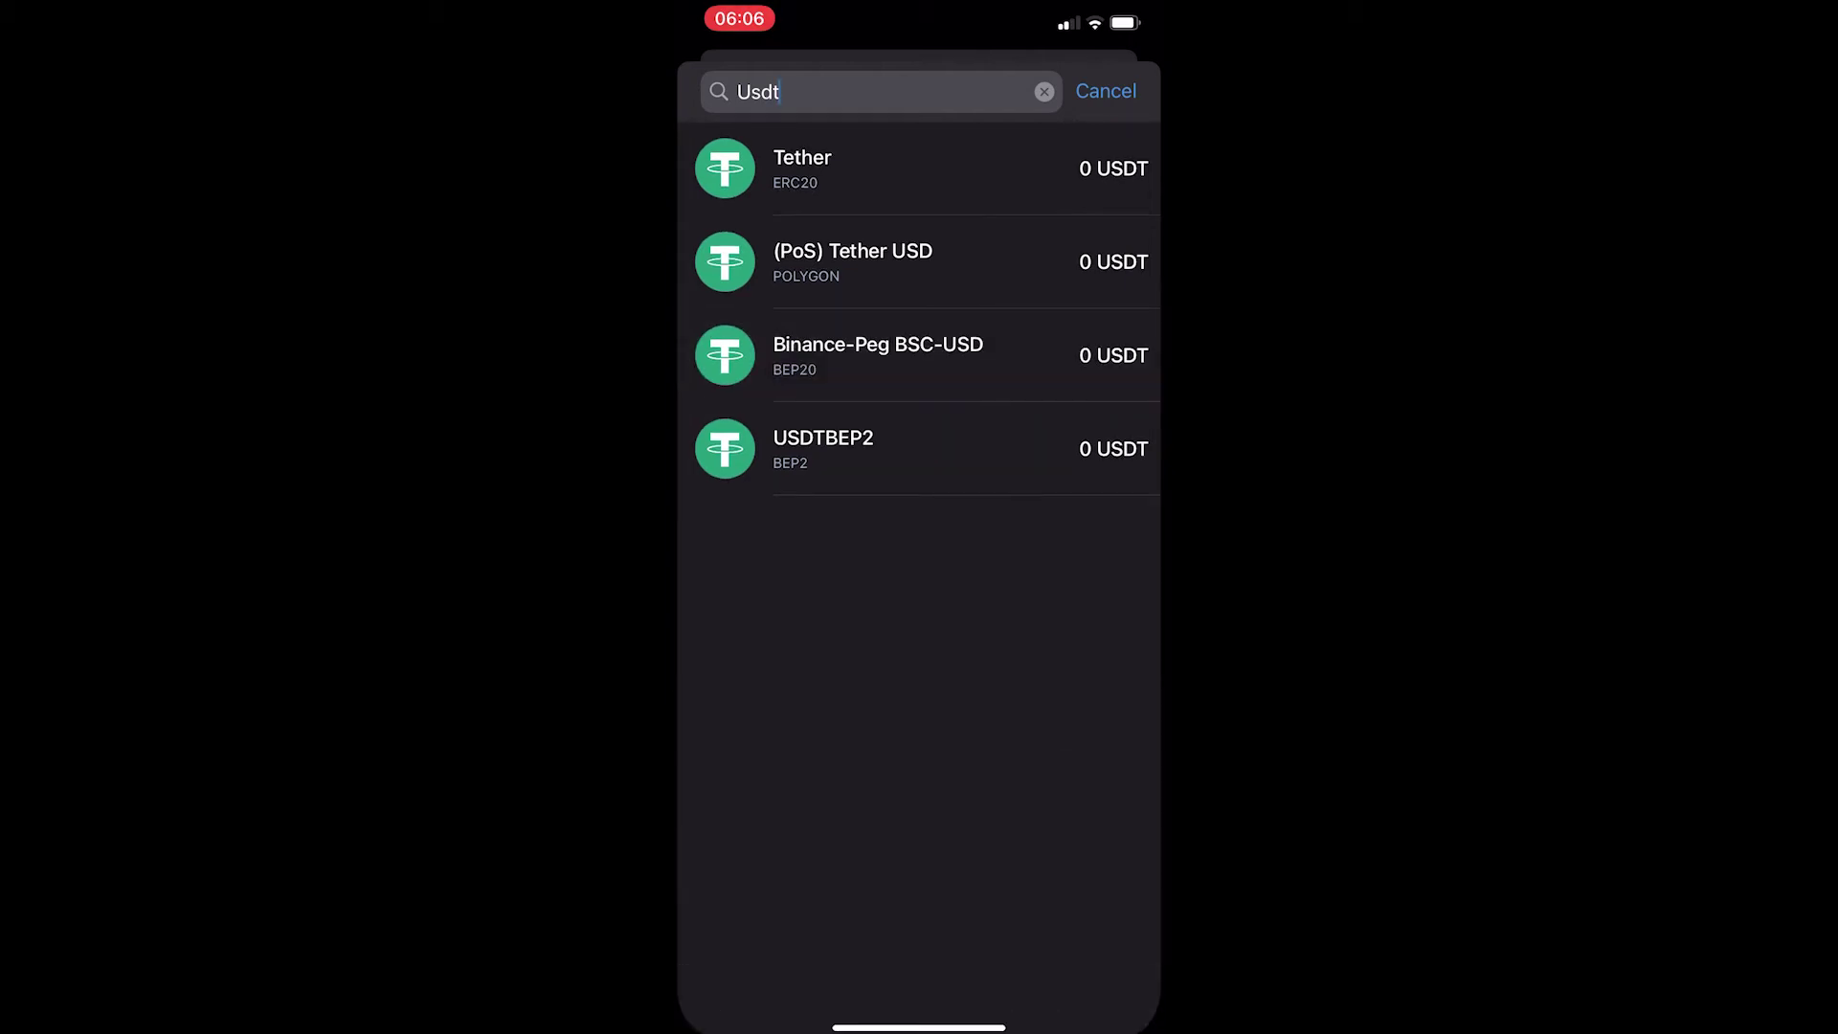
left_click(876, 355)
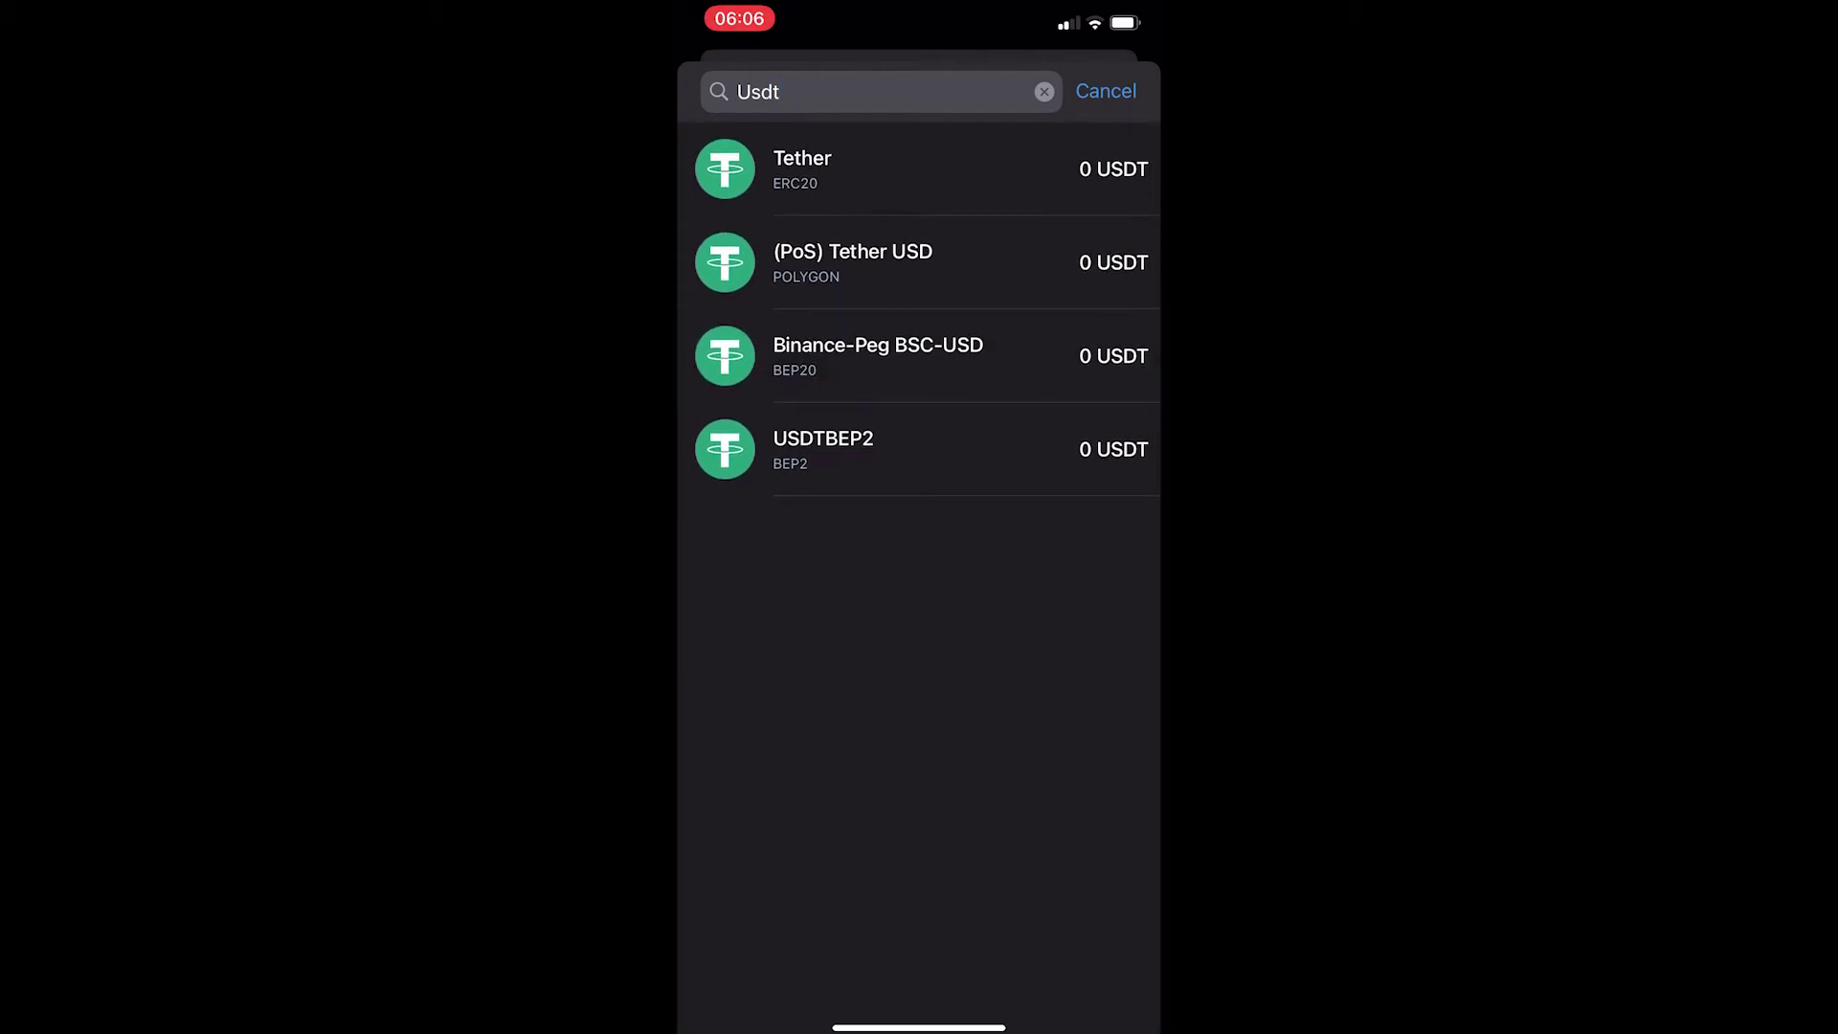
left_click(876, 355)
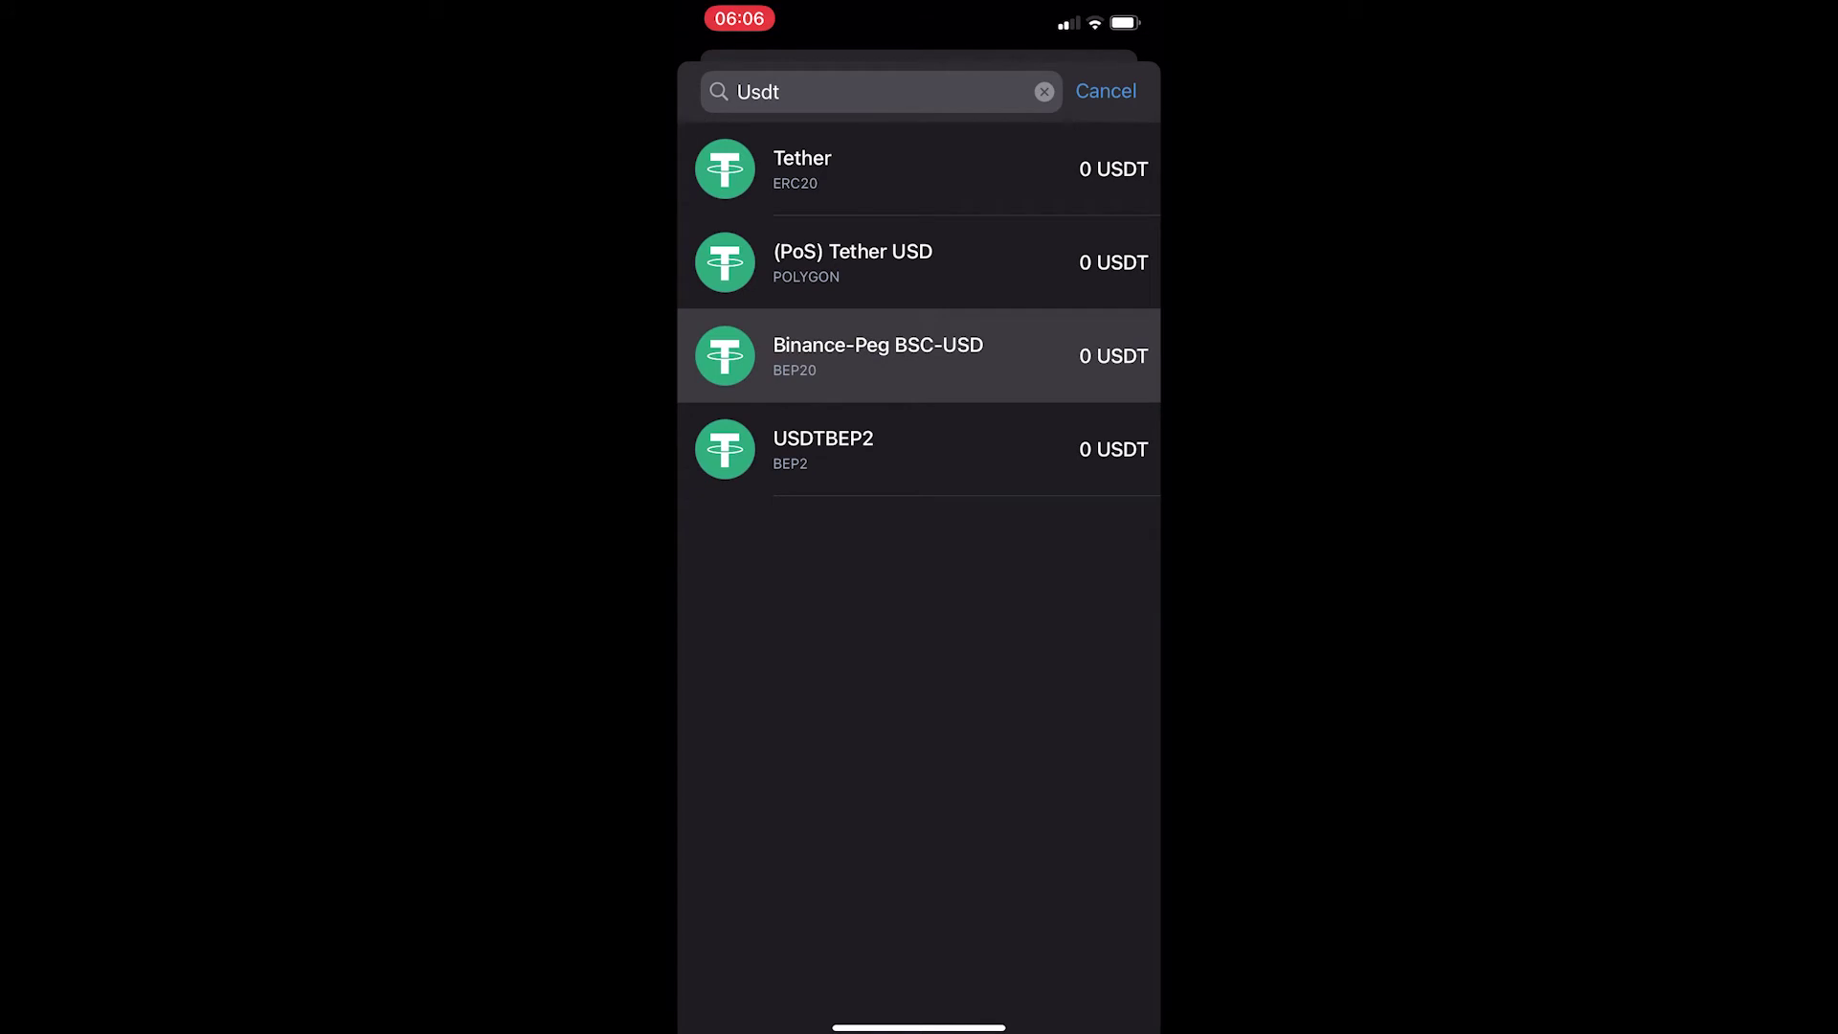
left_click(878, 355)
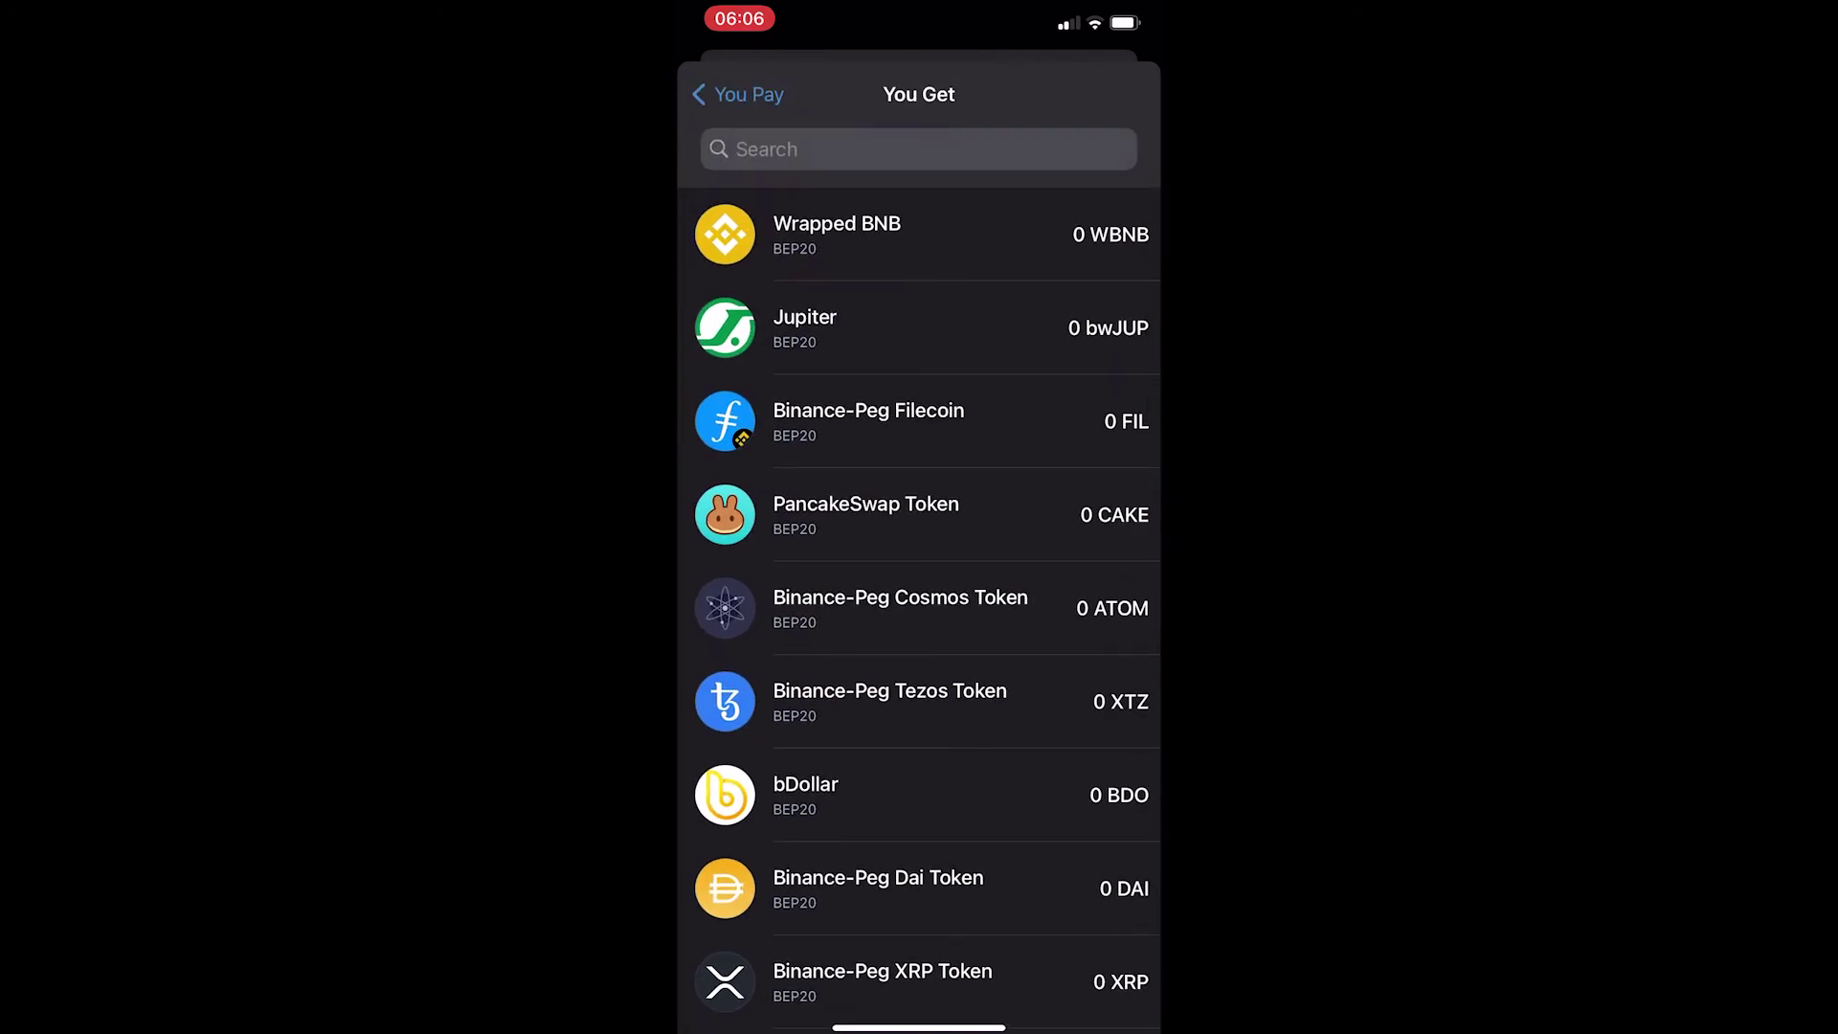
Search 'Xrp' and choose Binance-Peg XRP Token as the token received.
left_click(918, 149)
type("Xrp")
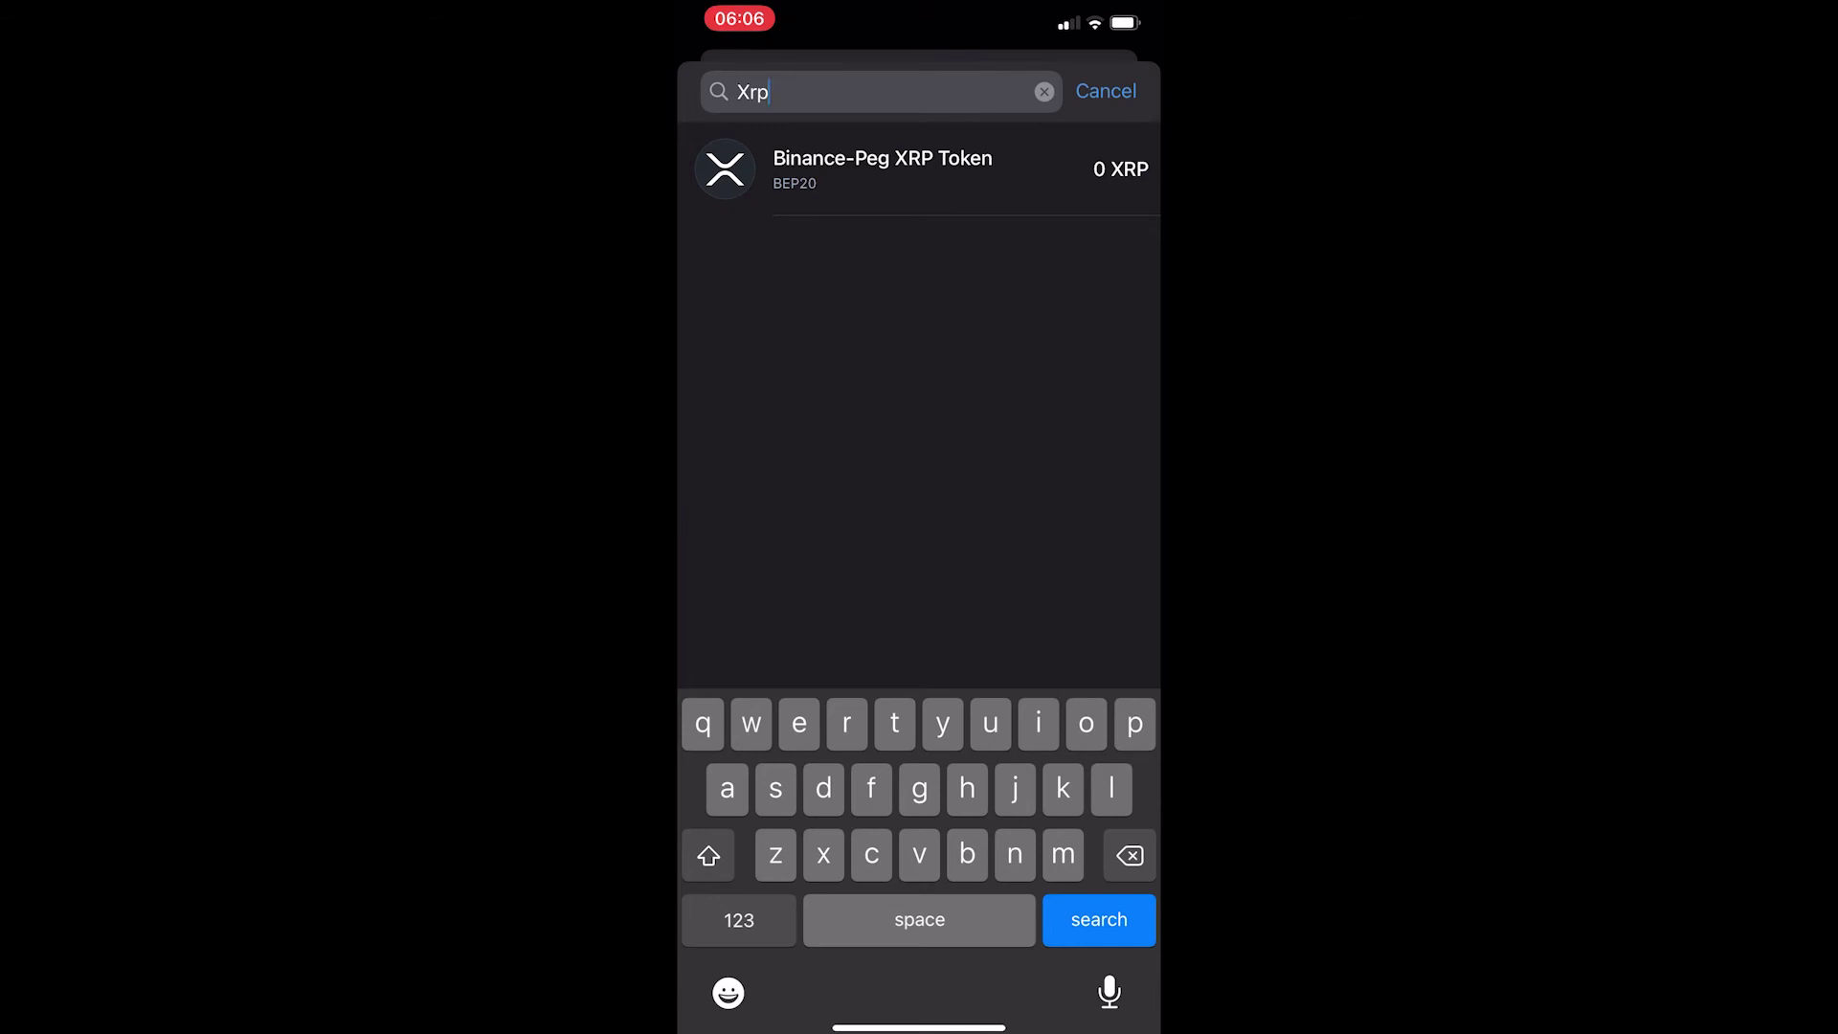
left_click(882, 168)
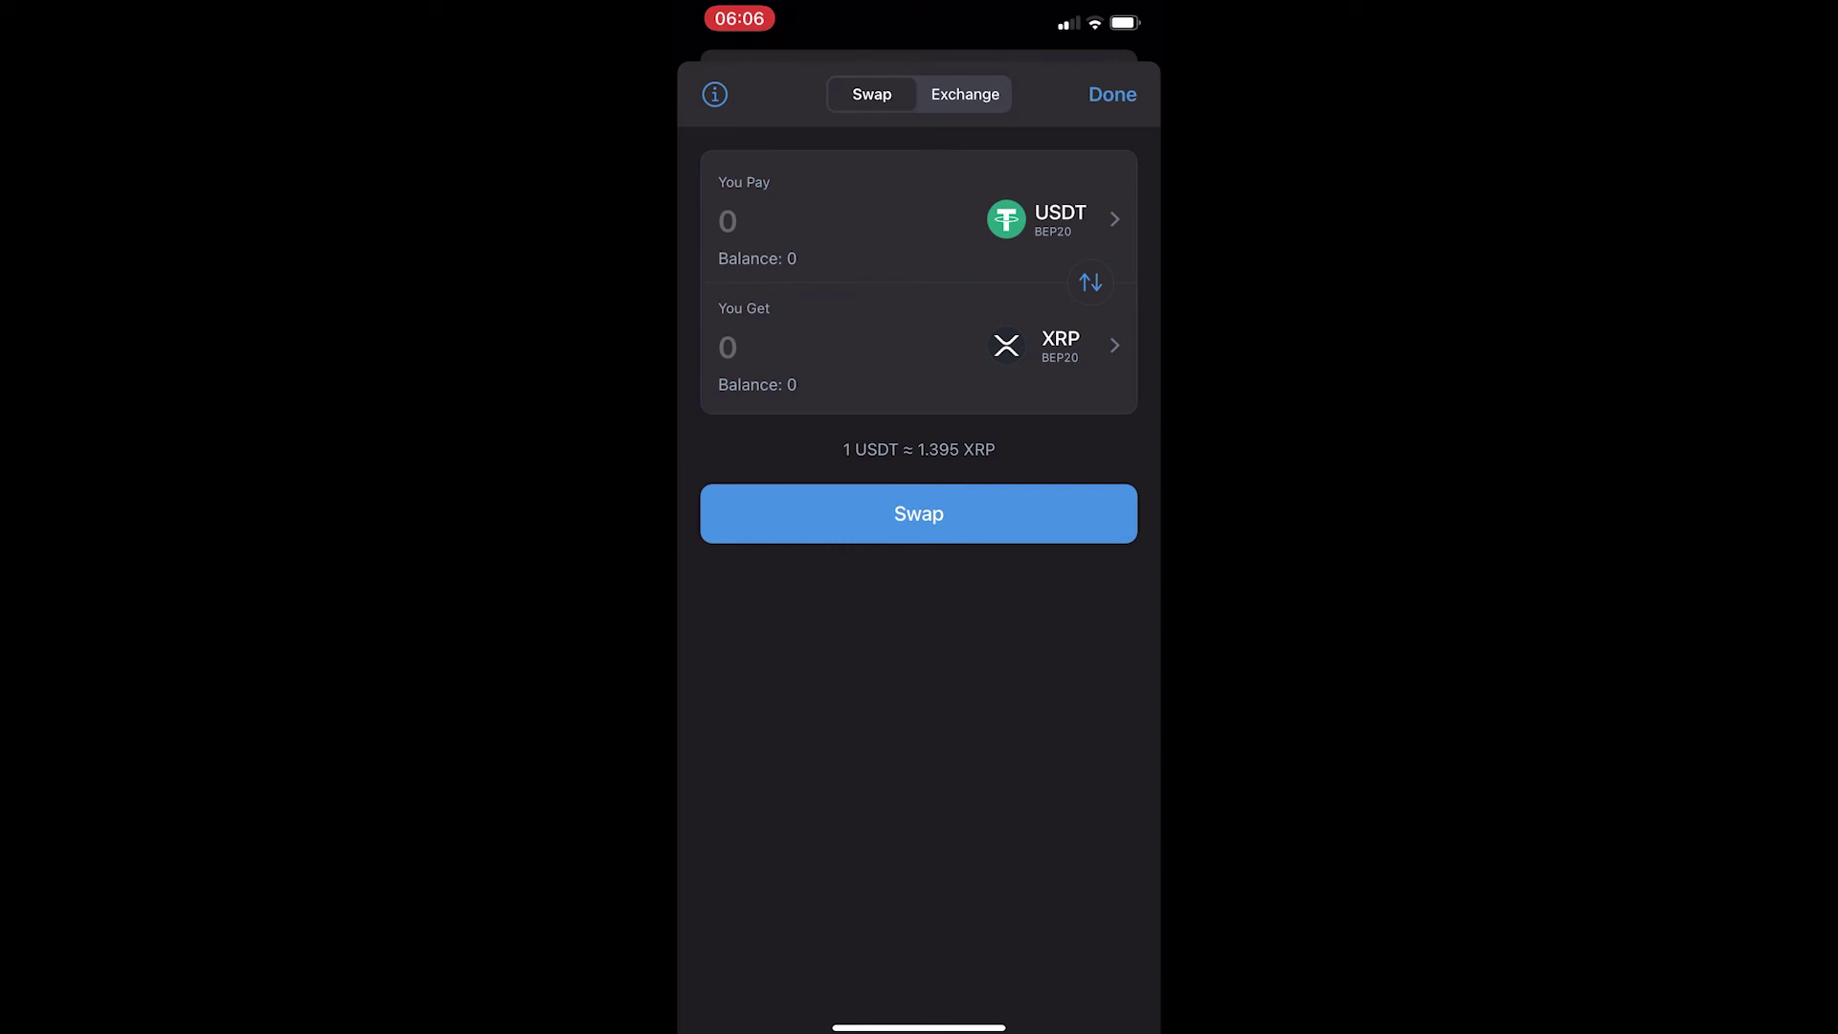
Enter 500 USDT as the pay amount to get a quote of about 696.34 XRP.
left_click(746, 219)
type("500")
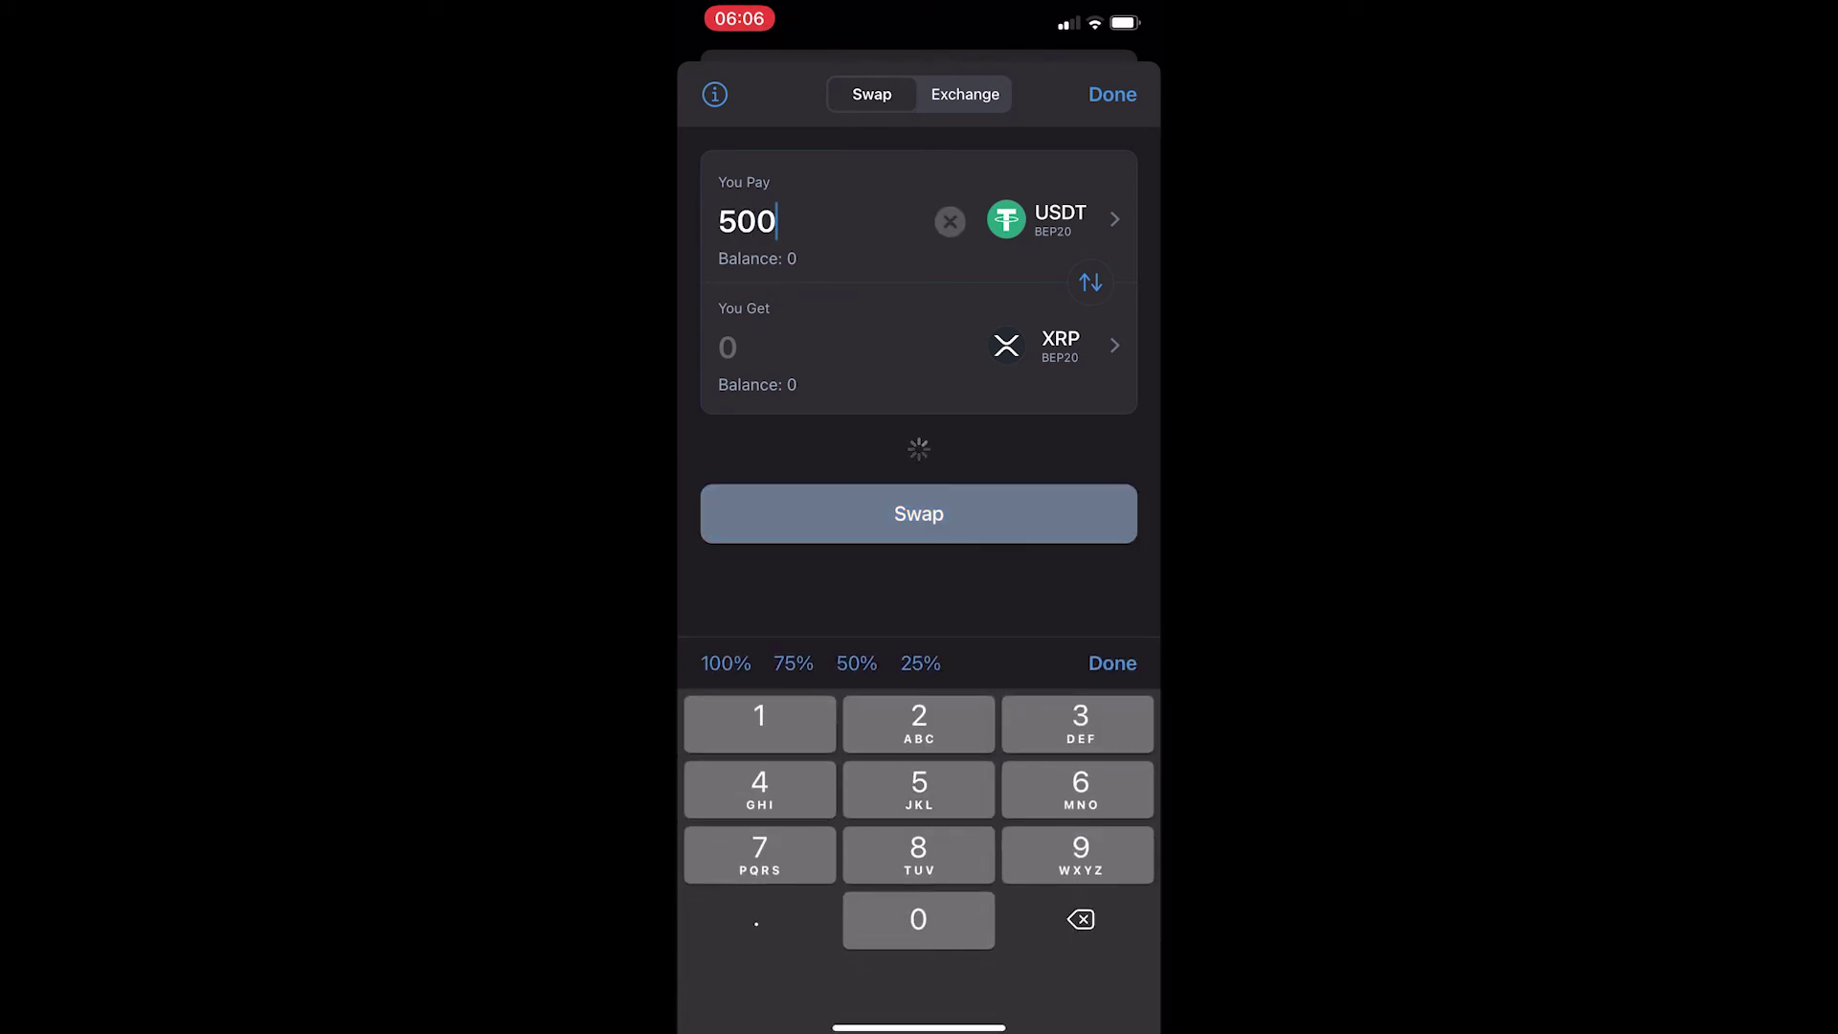
left_click(1111, 662)
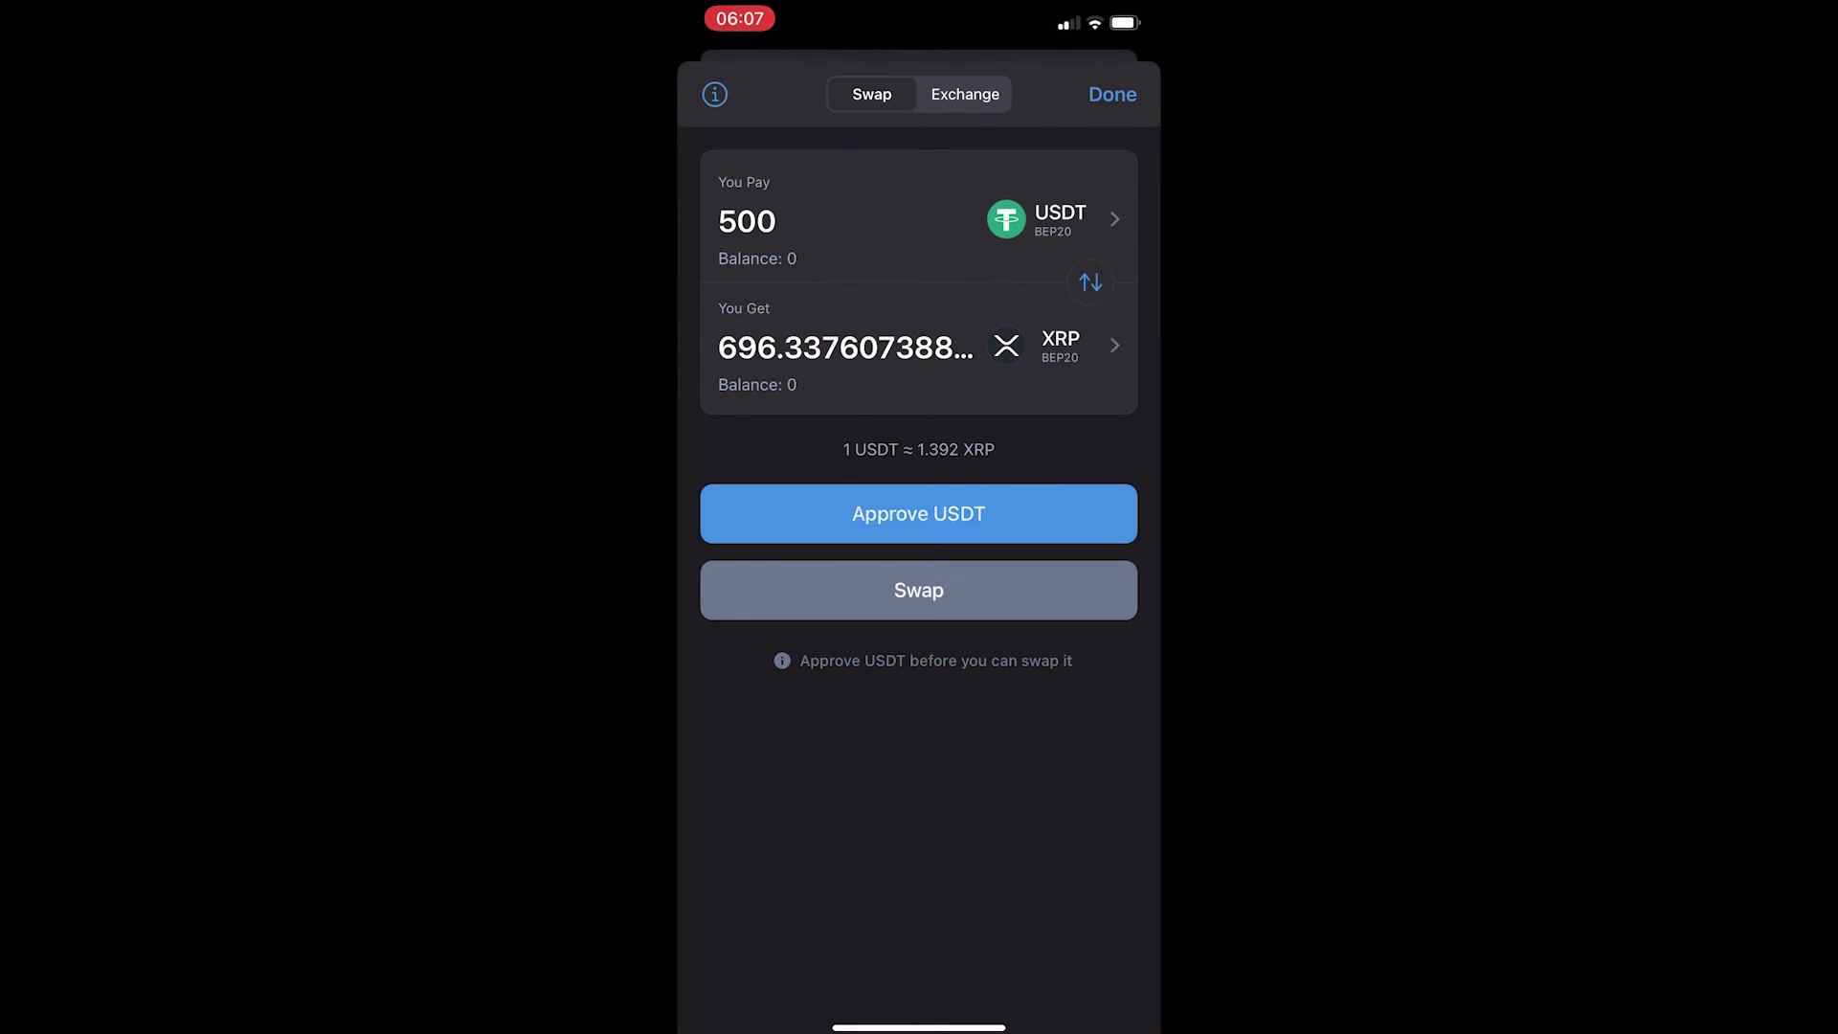
left_click(918, 512)
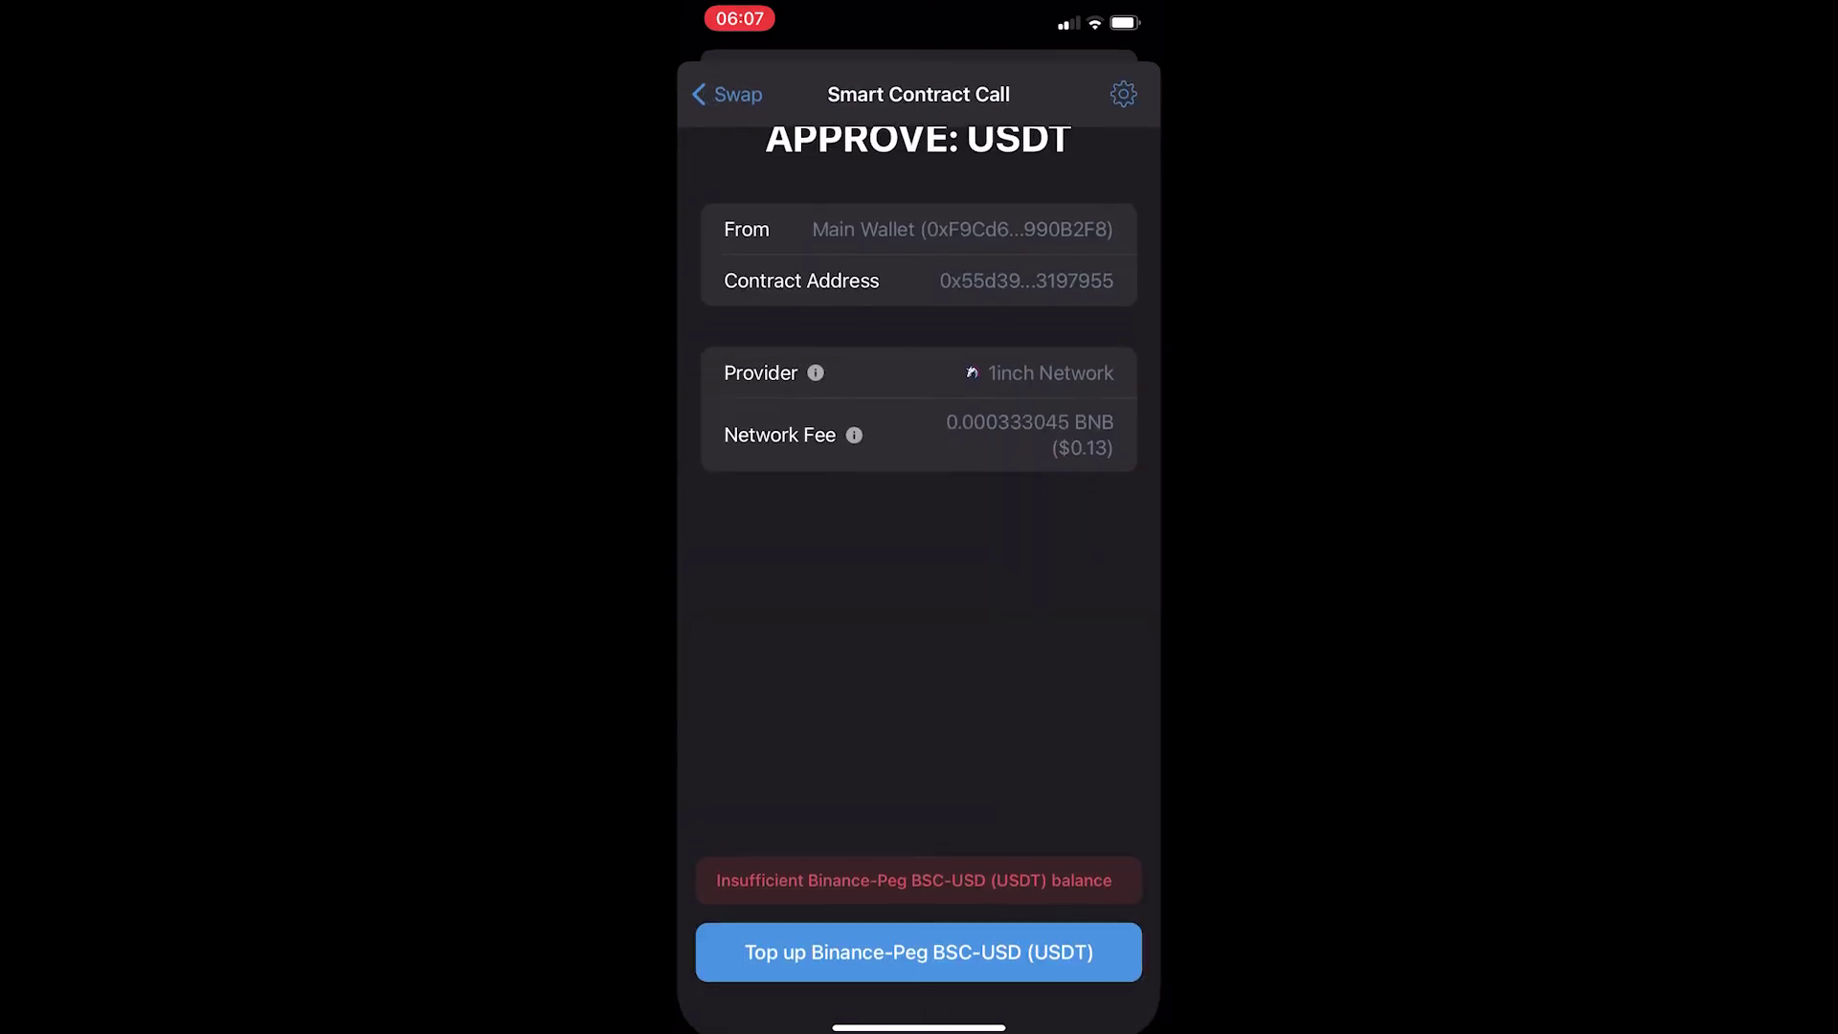
left_click(728, 94)
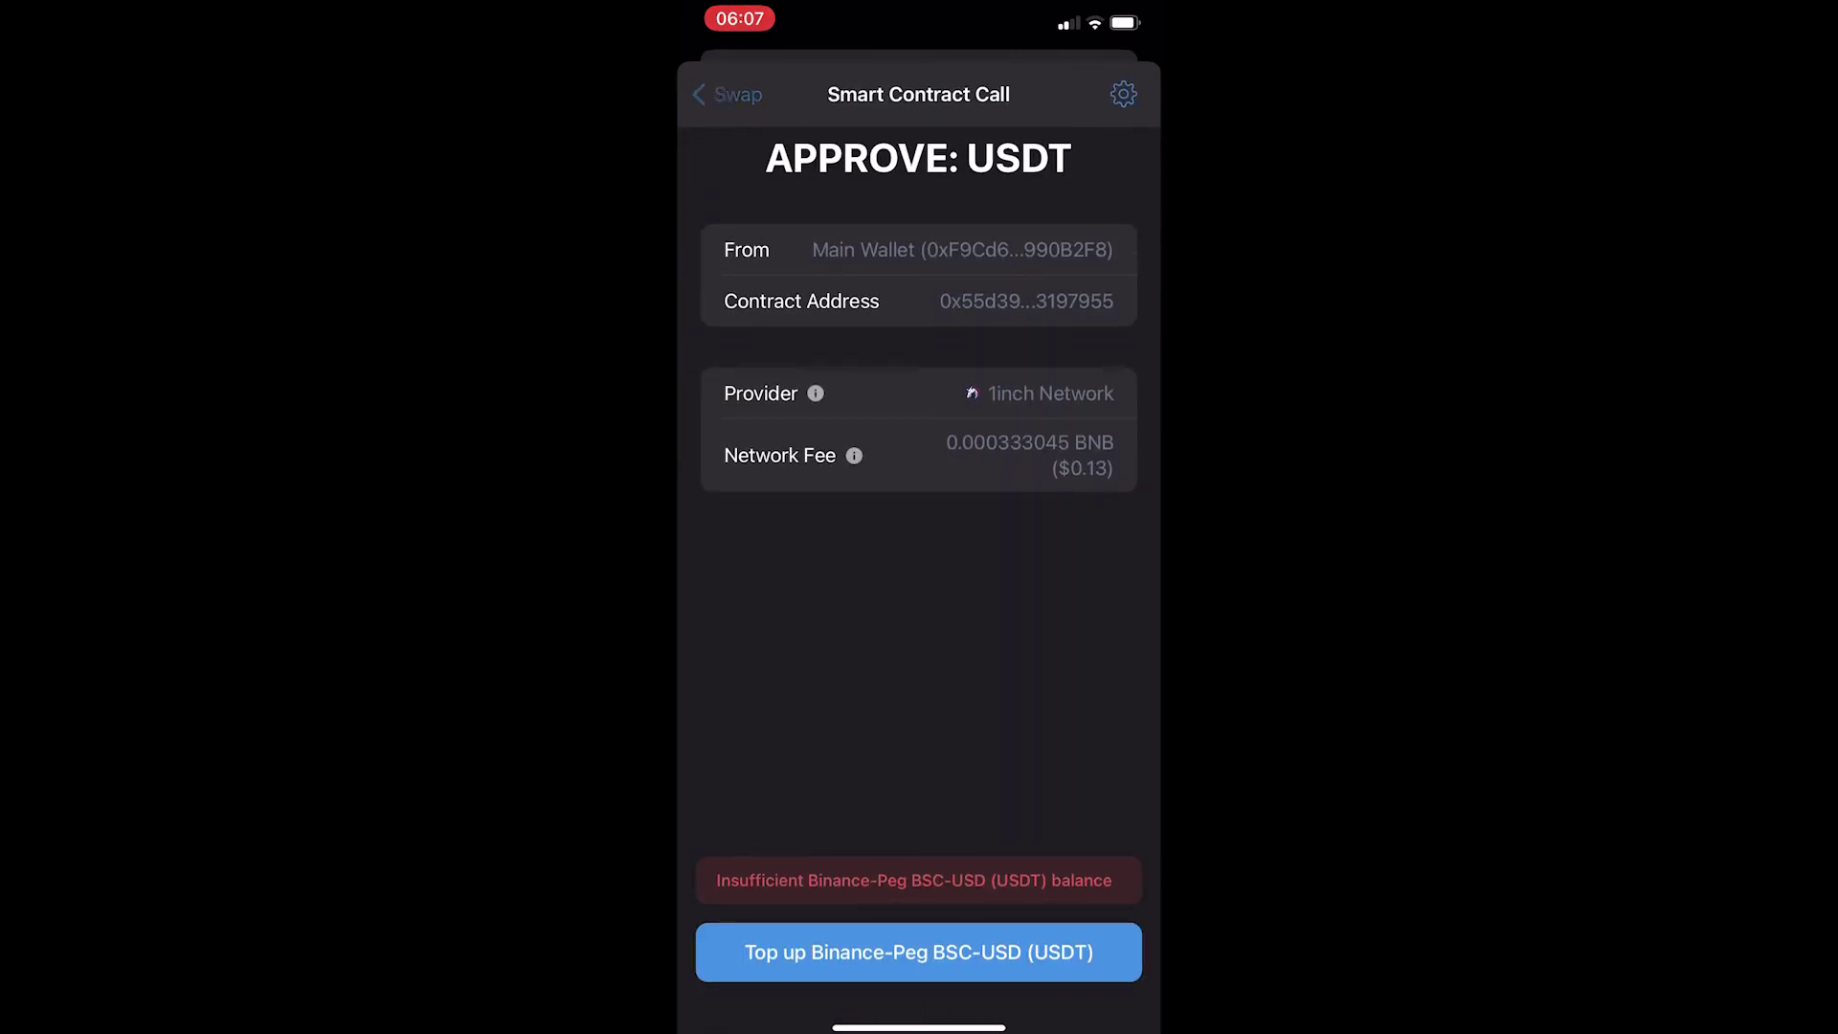